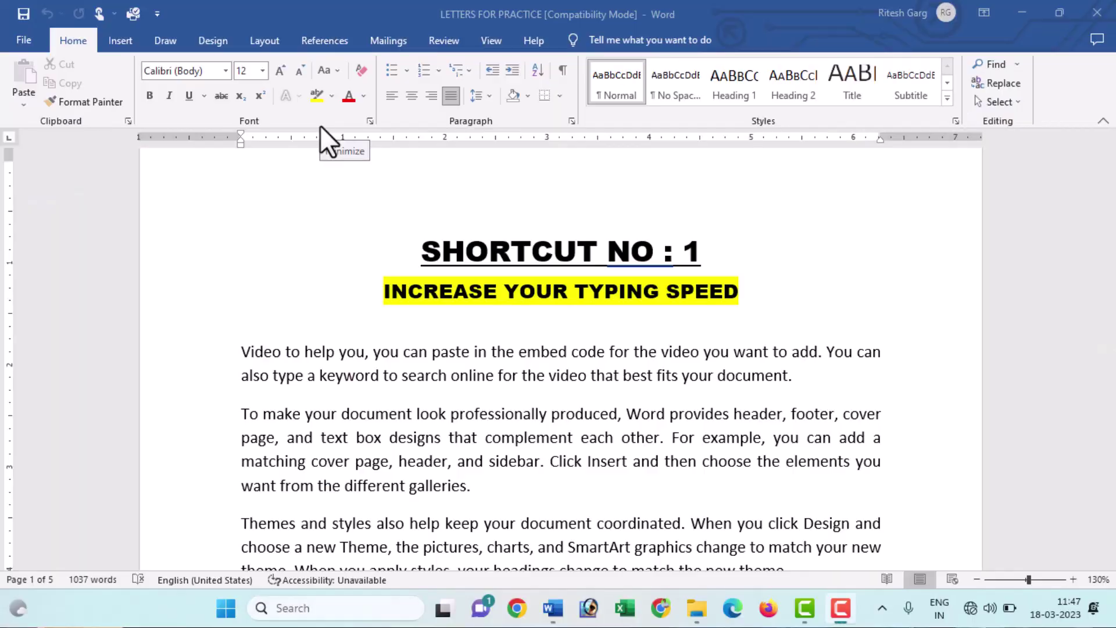
Step: Drag the page's top margin lower on the vertical ruler
{"action": "scroll", "coordinate": [459, 352], "scroll_direction": "down", "scroll_amount": 4}
{"action": "scroll", "coordinate": [456, 351], "scroll_direction": "up", "scroll_amount": 4}
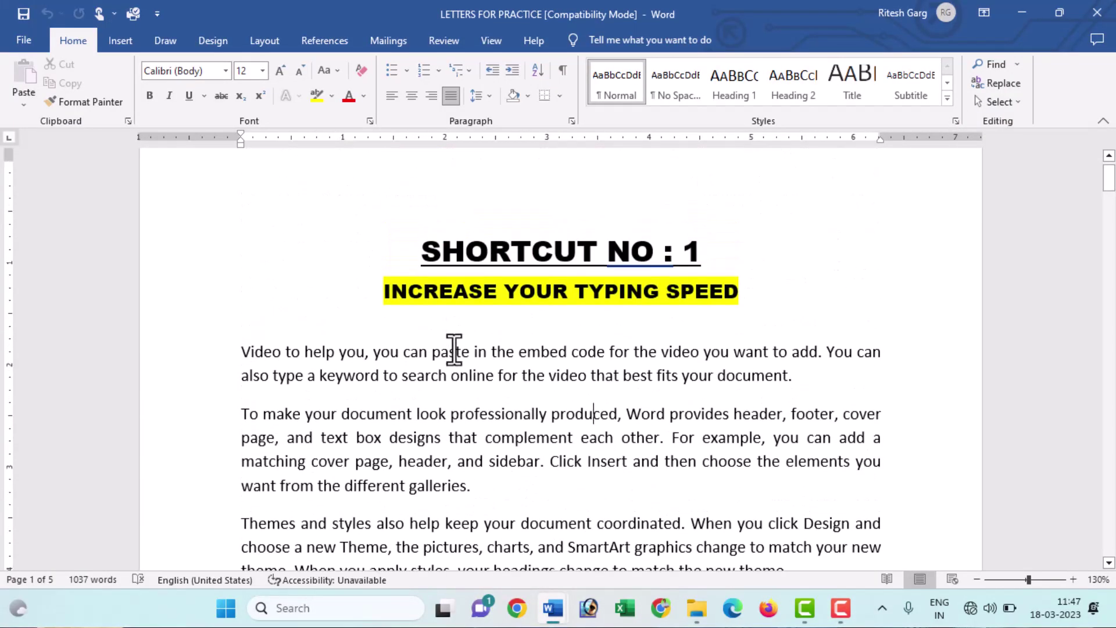
{"action": "scroll", "coordinate": [452, 346], "scroll_direction": "up", "scroll_amount": 2, "text": "ctrl"}
{"action": "mouse_move", "coordinate": [10, 204]}
{"action": "left_mouse_down"}
{"action": "mouse_move", "coordinate": [16, 287]}
{"action": "mouse_move", "coordinate": [12, 215]}
{"action": "left_mouse_up"}
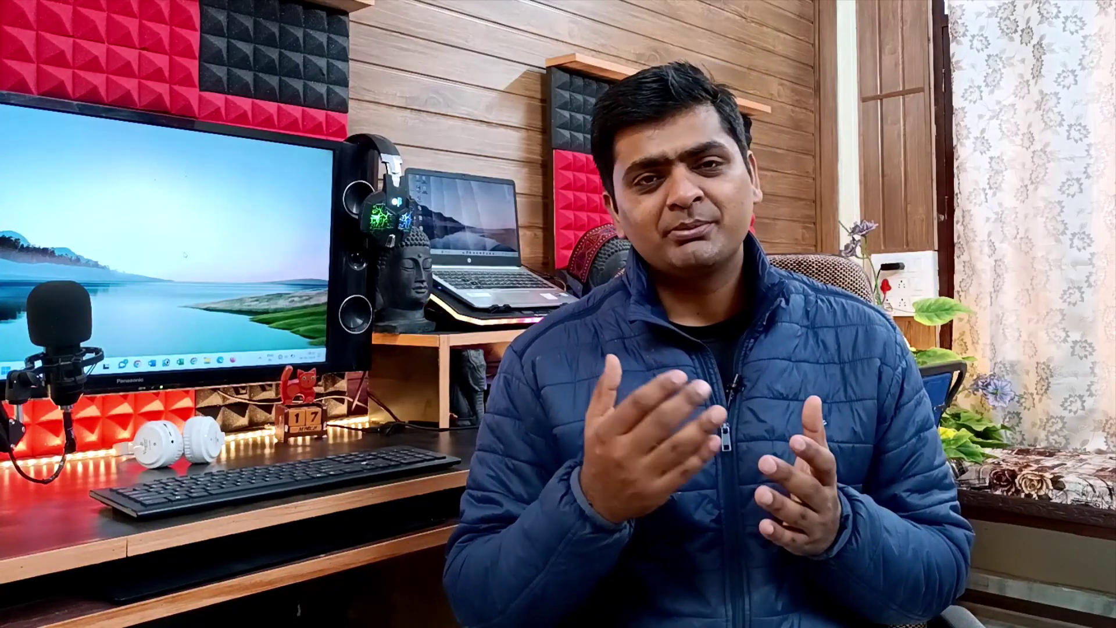
{"action": "scroll", "coordinate": [369, 319], "scroll_direction": "up", "scroll_amount": 5}
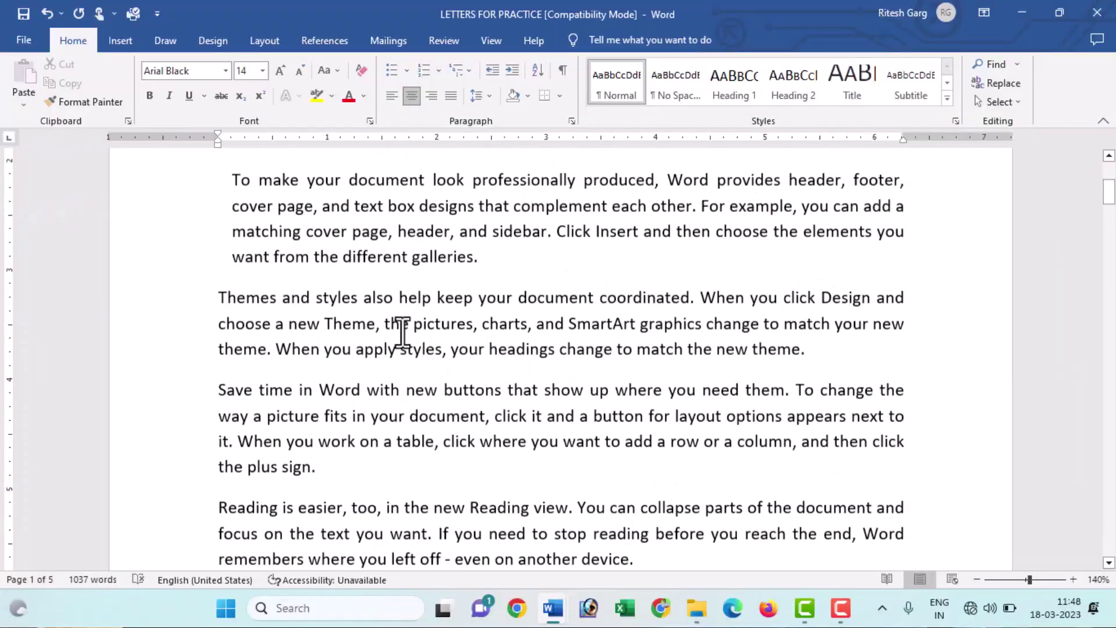
{"action": "scroll", "coordinate": [406, 256], "scroll_direction": "up", "scroll_amount": 5}
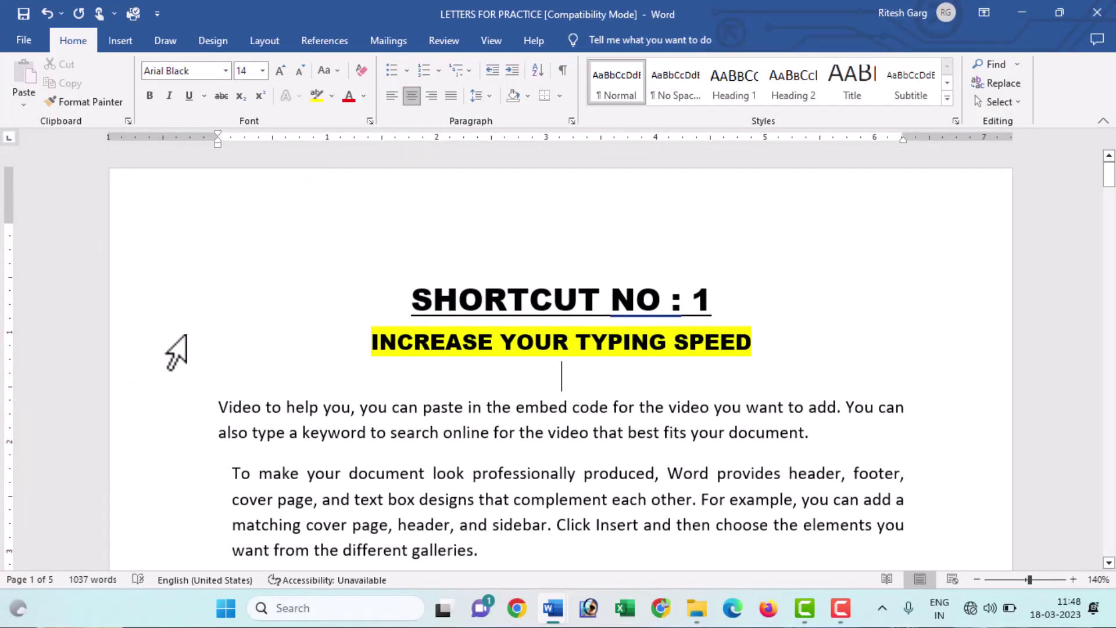
{"action": "scroll", "coordinate": [124, 369], "scroll_direction": "up", "scroll_amount": 5, "text": "ctrl"}
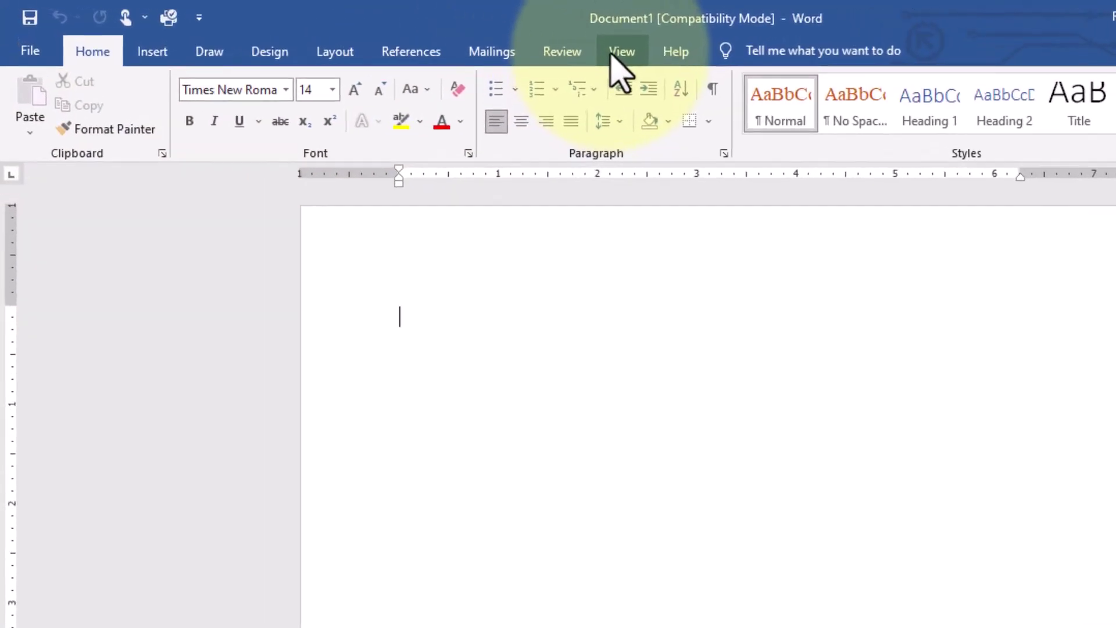
Step: Toggle Ruler off and back on in the View tab's Show group
{"action": "left_click", "coordinate": [616, 53]}
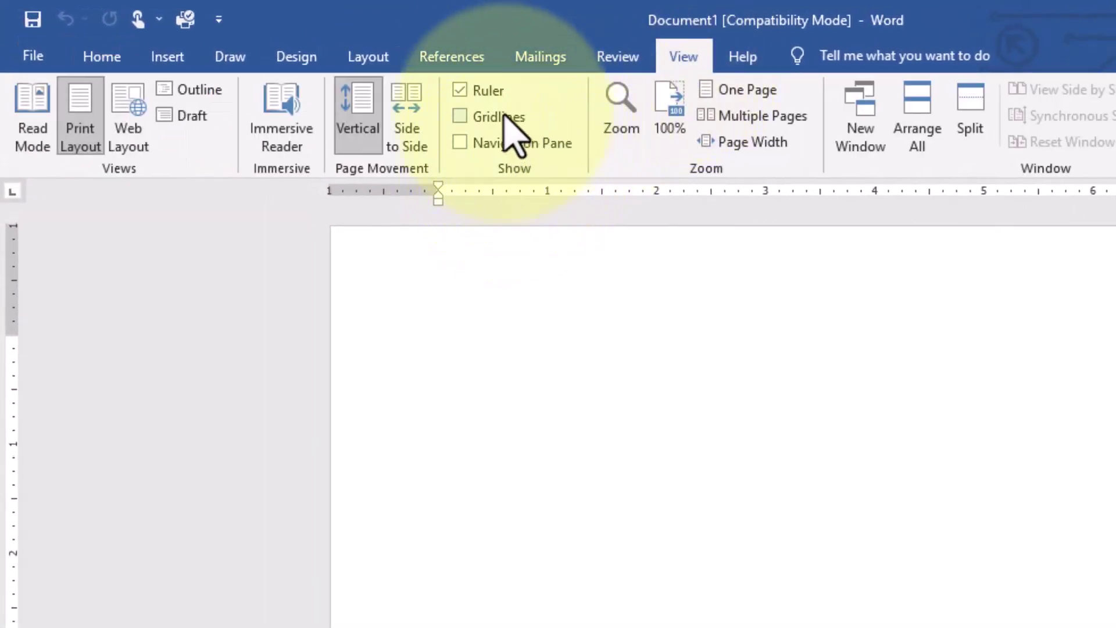
{"action": "left_click", "coordinate": [460, 91]}
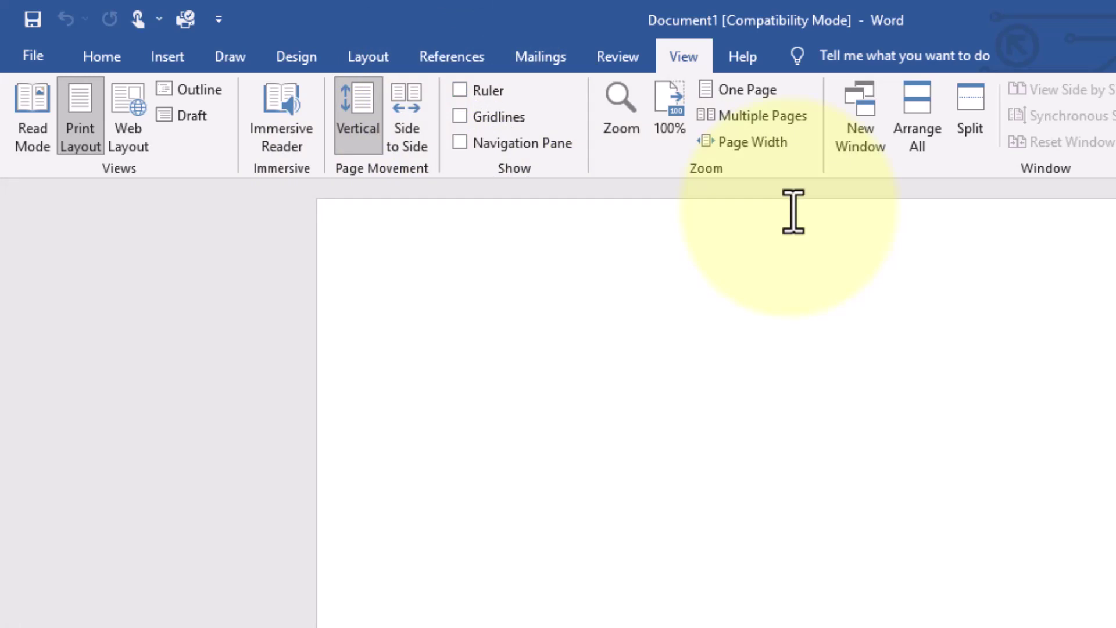
{"action": "left_click", "coordinate": [459, 90]}
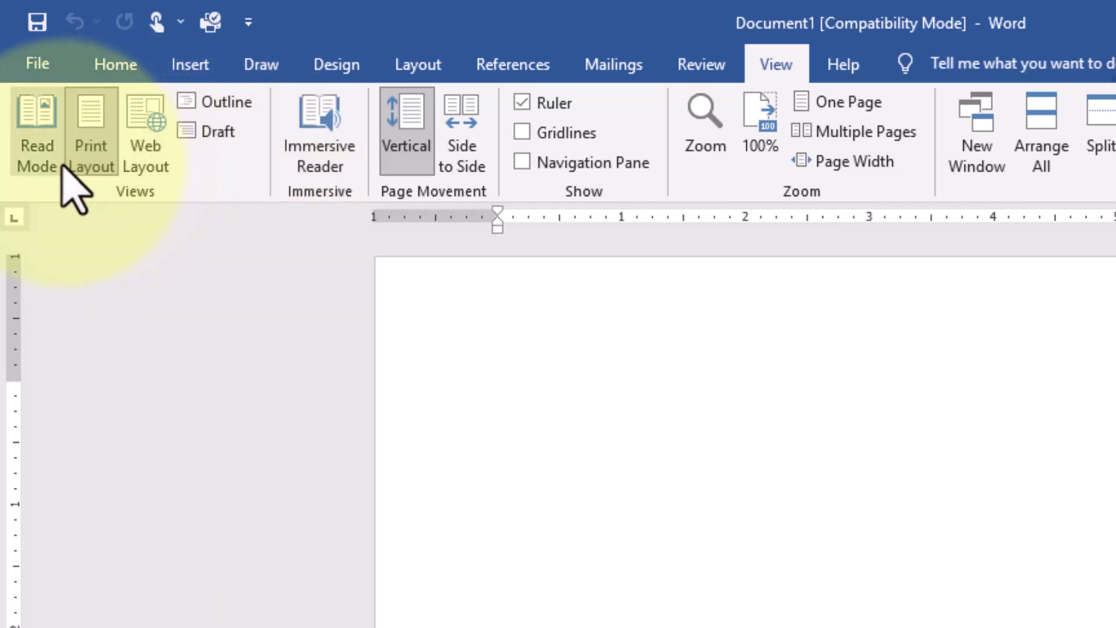
{"action": "left_click", "coordinate": [142, 163]}
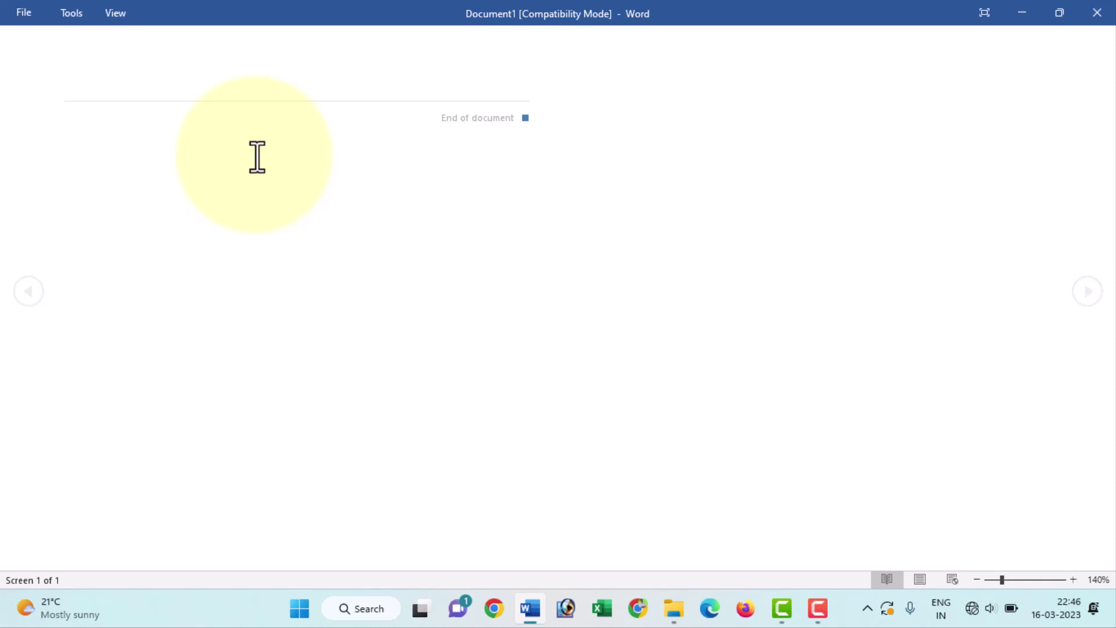
{"action": "key", "text": "Escape"}
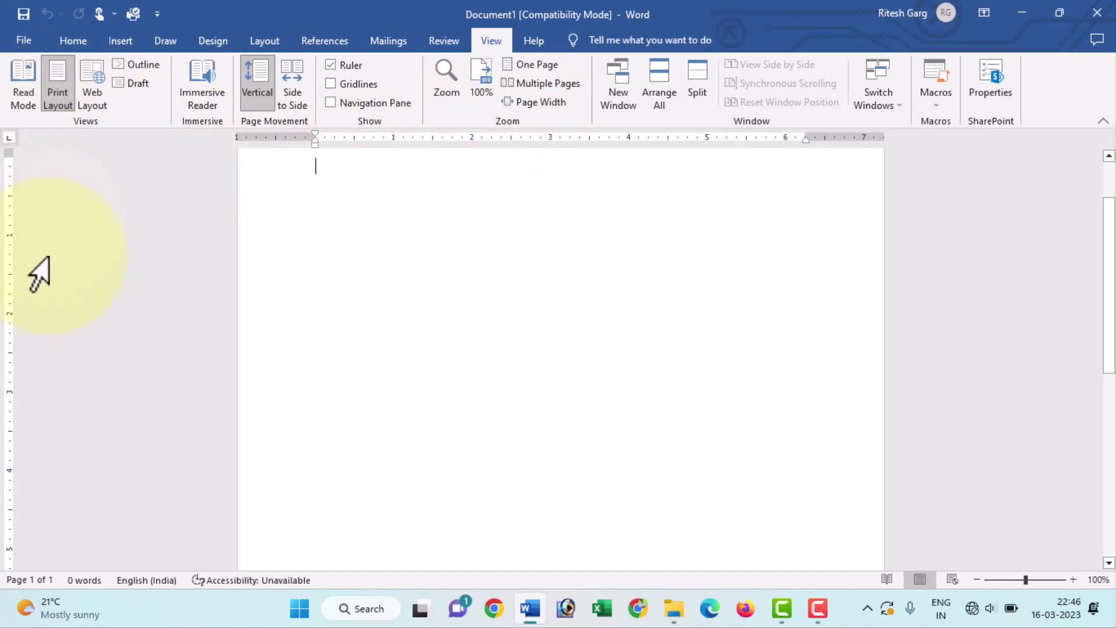
{"action": "left_click", "coordinate": [150, 65]}
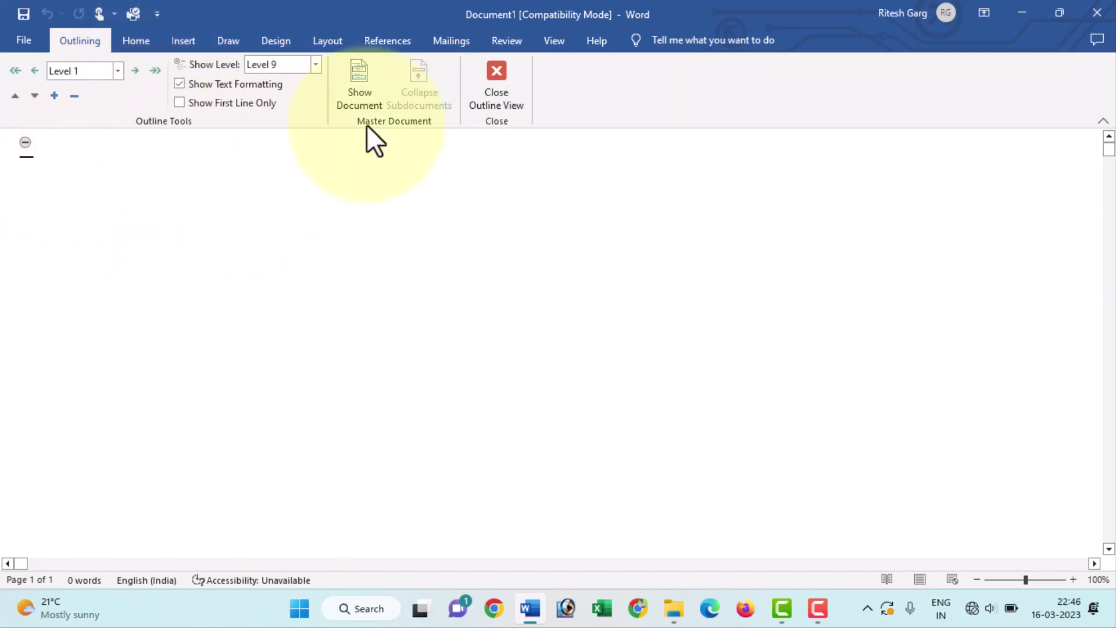
{"action": "left_click", "coordinate": [497, 98]}
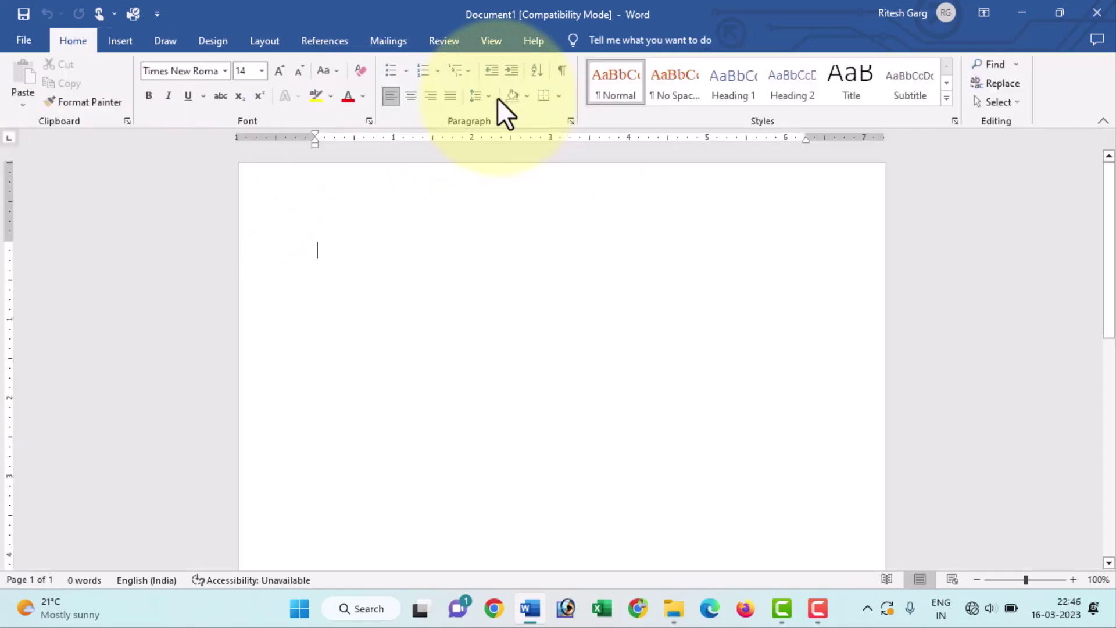
{"action": "left_click", "coordinate": [488, 43]}
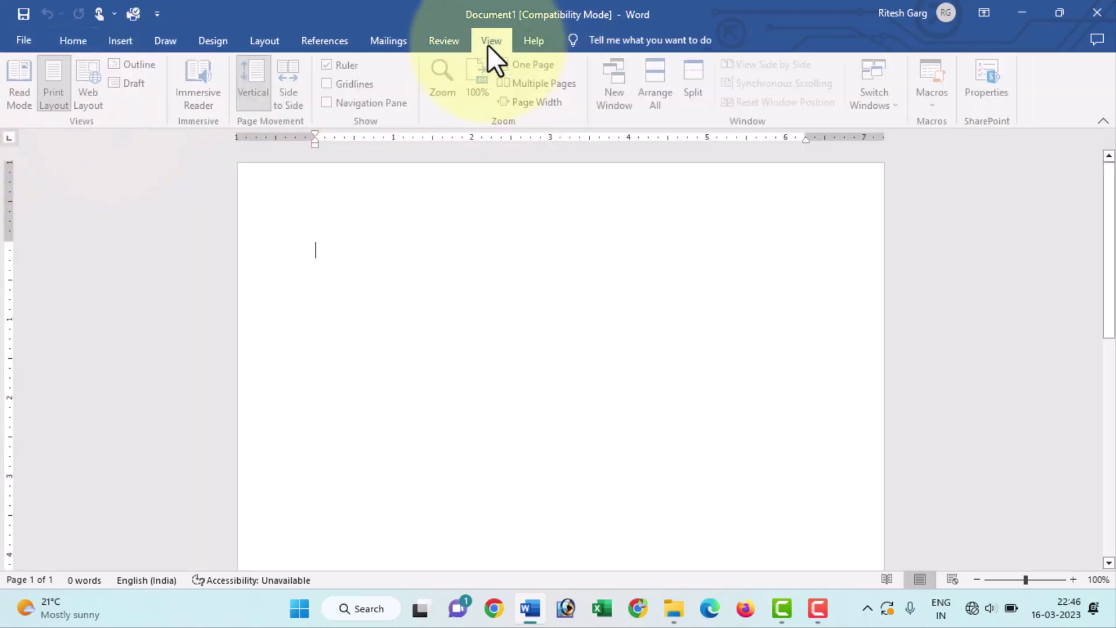
{"action": "left_click", "coordinate": [131, 87]}
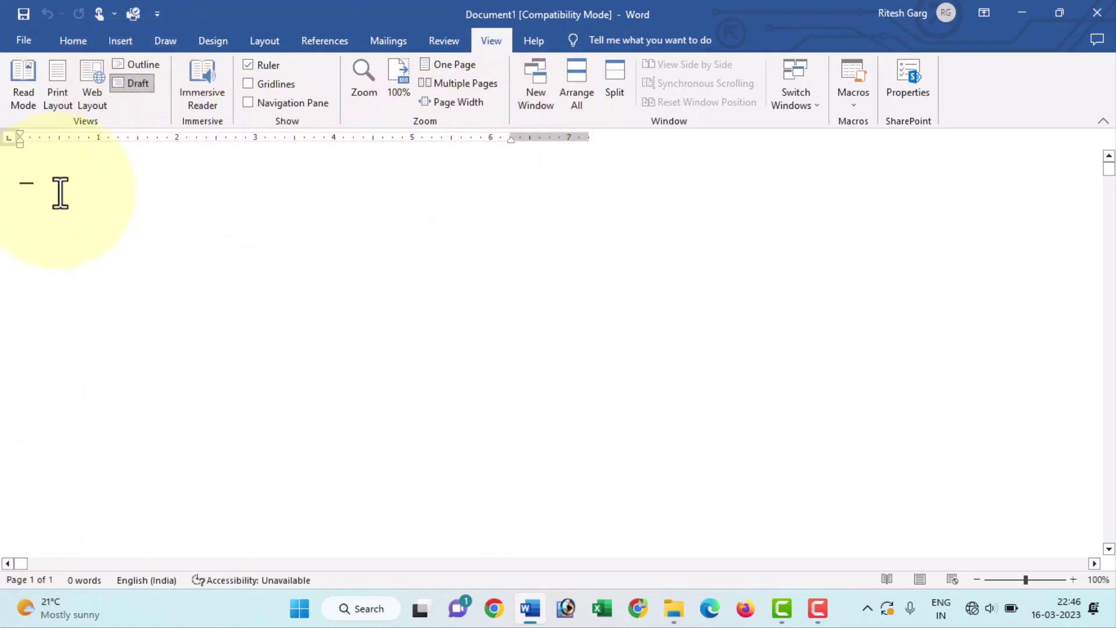
{"action": "left_click", "coordinate": [58, 98]}
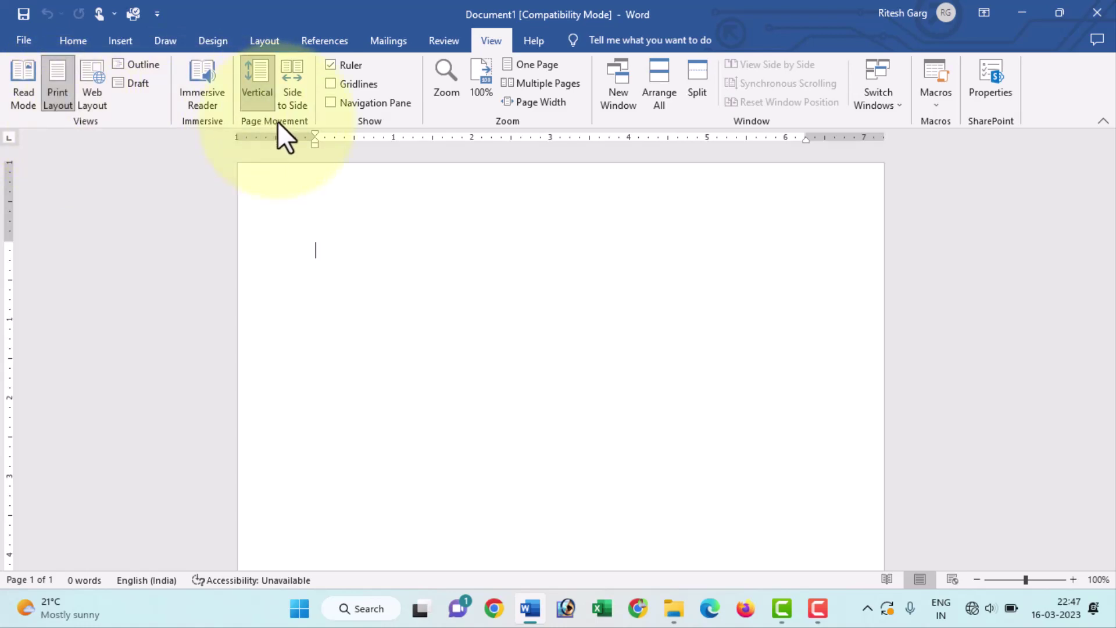
Step: Go to File > Options > Advanced and scroll down to the Display section
{"action": "left_click", "coordinate": [29, 41]}
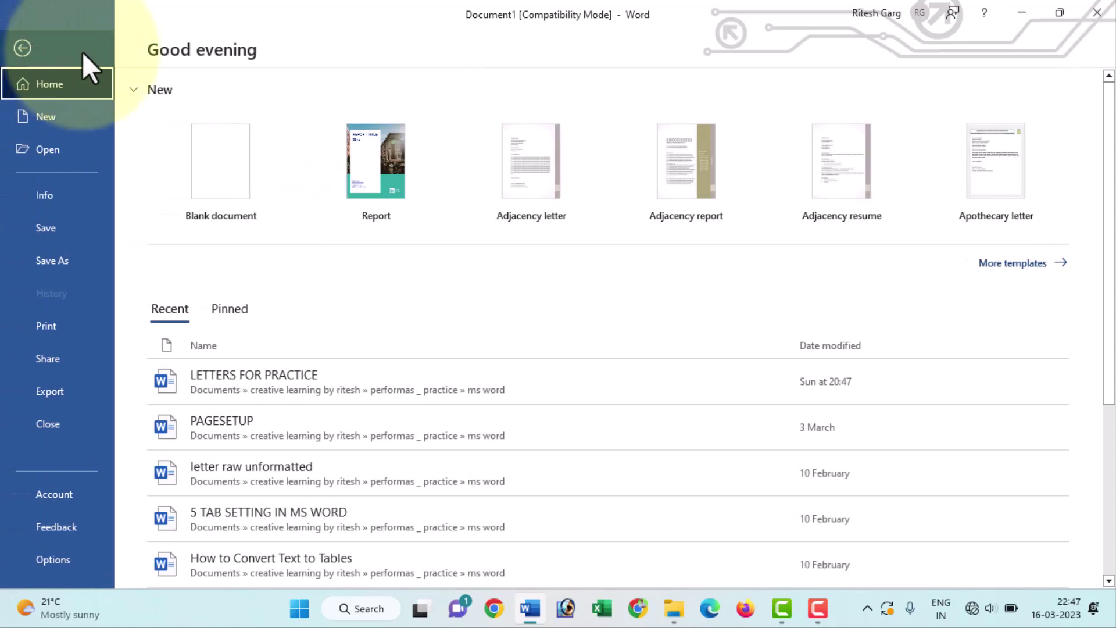
{"action": "left_click", "coordinate": [57, 561]}
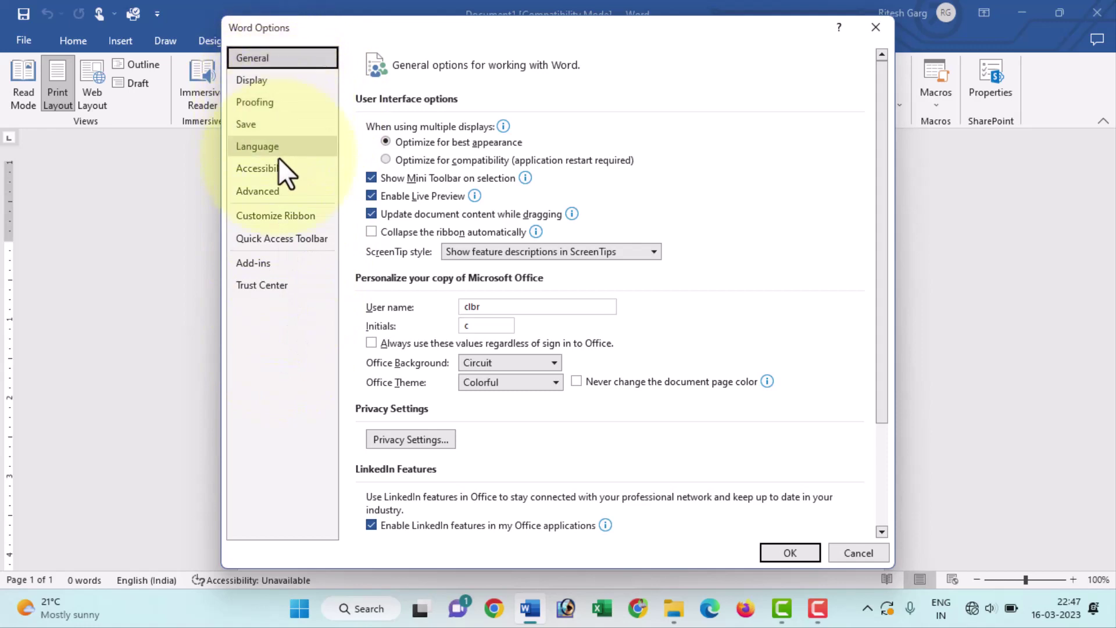
{"action": "left_click", "coordinate": [280, 187]}
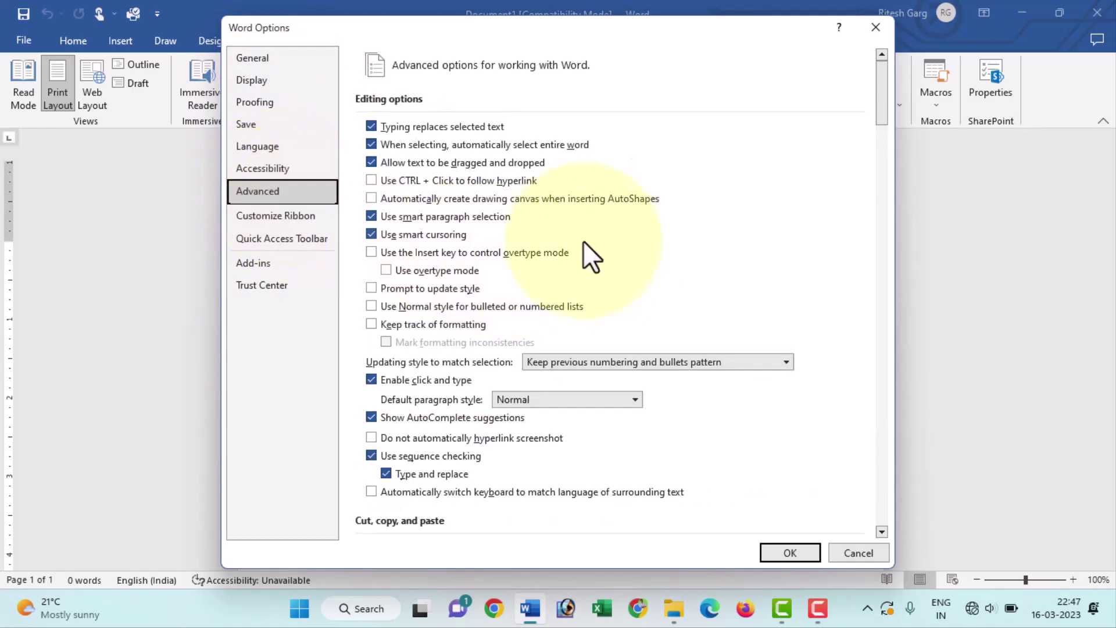
{"action": "scroll", "coordinate": [621, 257], "scroll_direction": "down", "scroll_amount": 3}
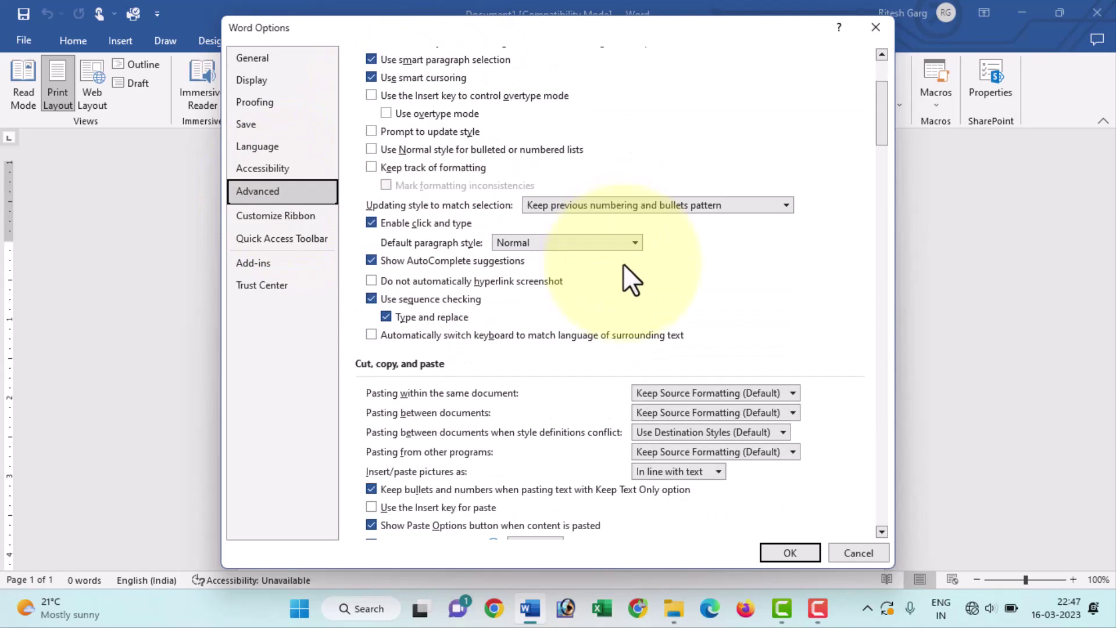
{"action": "scroll", "coordinate": [623, 263], "scroll_direction": "down", "scroll_amount": 2}
{"action": "scroll", "coordinate": [622, 264], "scroll_direction": "down", "scroll_amount": 3}
{"action": "scroll", "coordinate": [623, 263], "scroll_direction": "down", "scroll_amount": 3}
{"action": "scroll", "coordinate": [623, 263], "scroll_direction": "down", "scroll_amount": 4}
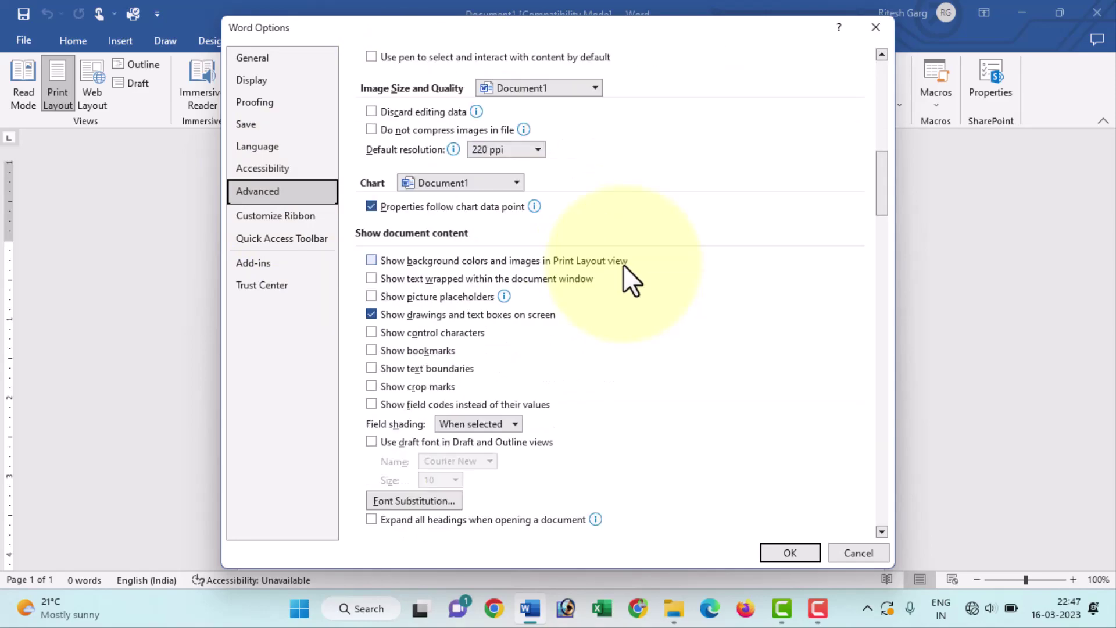
{"action": "scroll", "coordinate": [623, 264], "scroll_direction": "down", "scroll_amount": 3}
{"action": "scroll", "coordinate": [623, 264], "scroll_direction": "down", "scroll_amount": 3}
{"action": "scroll", "coordinate": [623, 264], "scroll_direction": "down", "scroll_amount": 2}
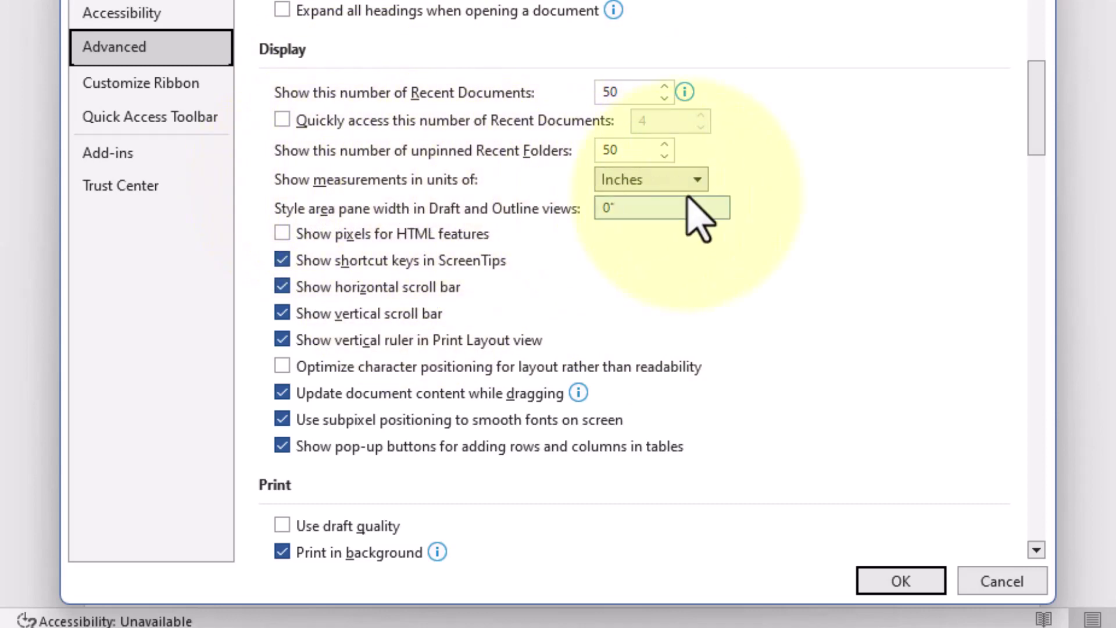
Step: Keep Inches as the measurement unit and disable 'Show vertical ruler in Print Layout view'
{"action": "left_click", "coordinate": [652, 184]}
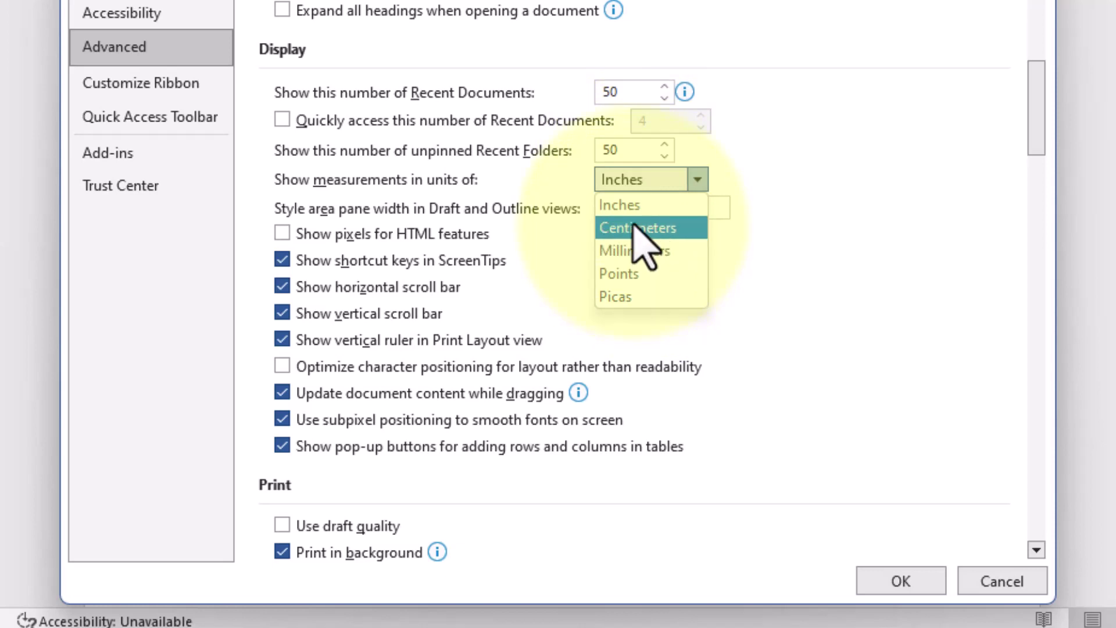
{"action": "left_click", "coordinate": [636, 207]}
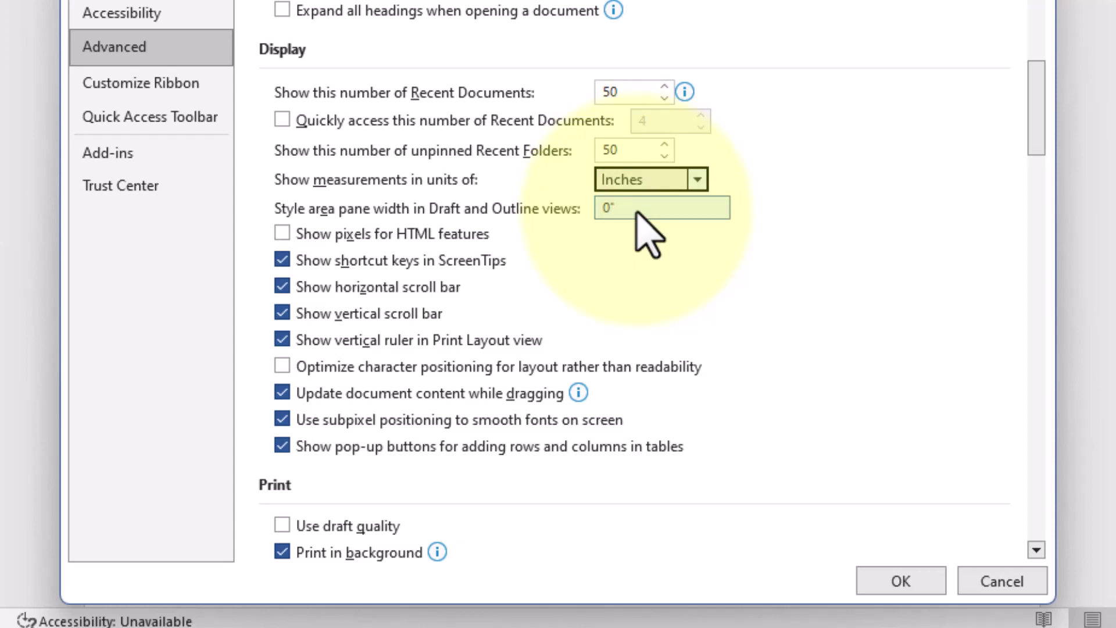
{"action": "scroll", "coordinate": [314, 296], "scroll_direction": "down", "scroll_amount": 2}
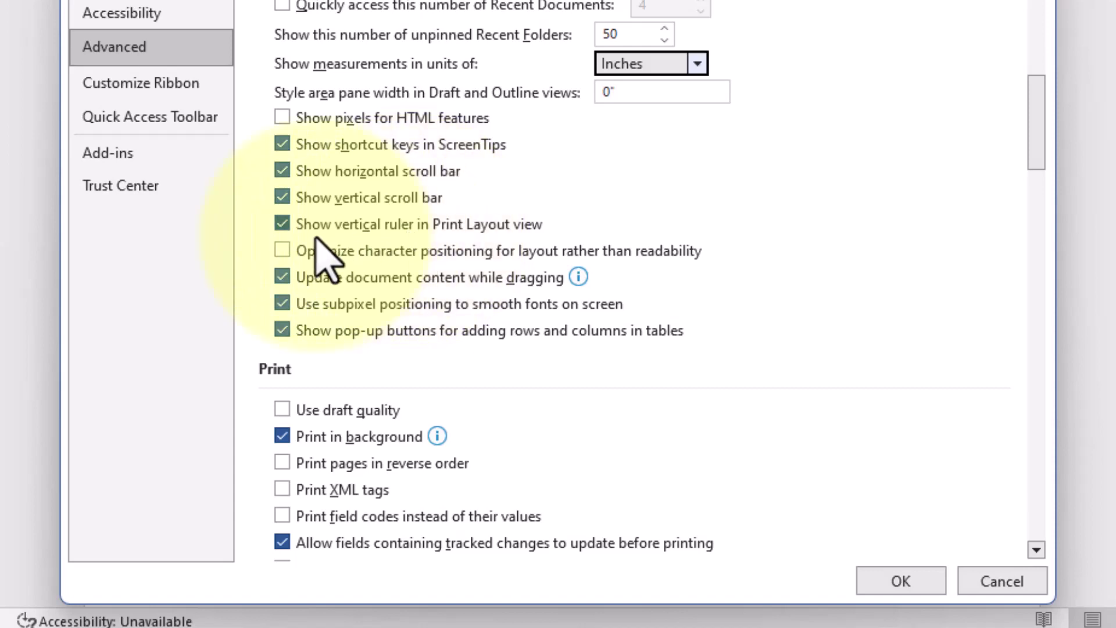
{"action": "left_click", "coordinate": [282, 226]}
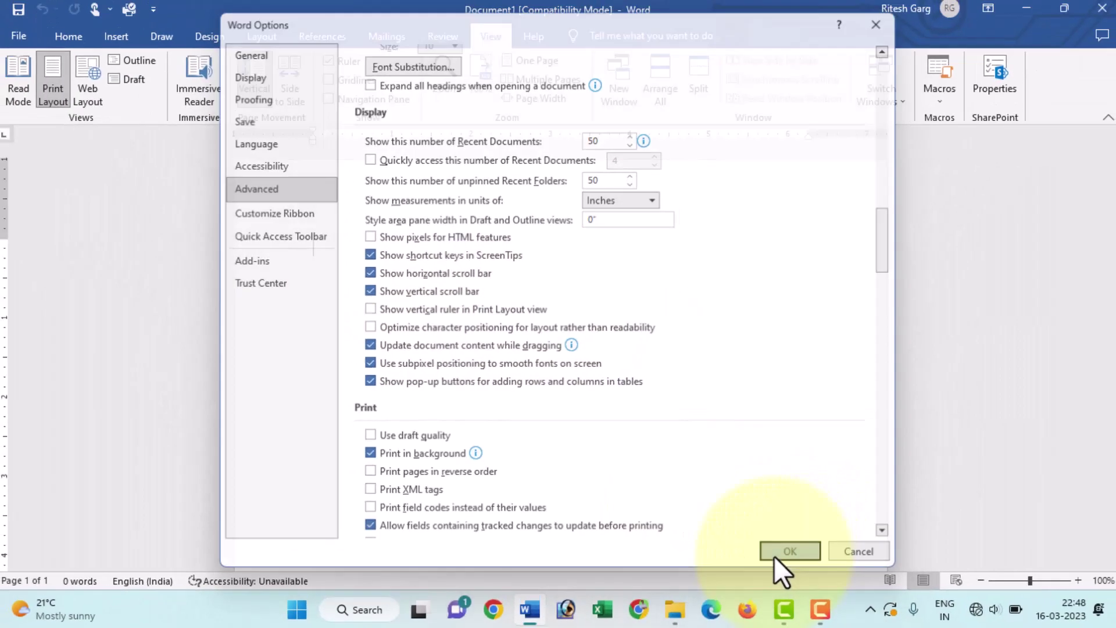
{"action": "left_click", "coordinate": [841, 574]}
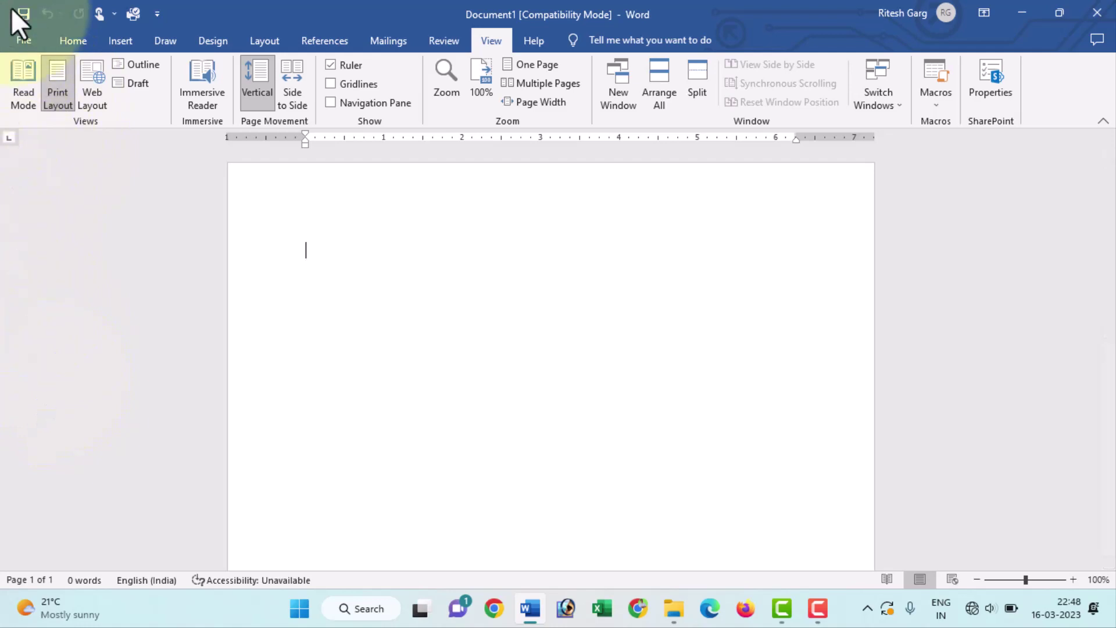
{"action": "left_click", "coordinate": [24, 40]}
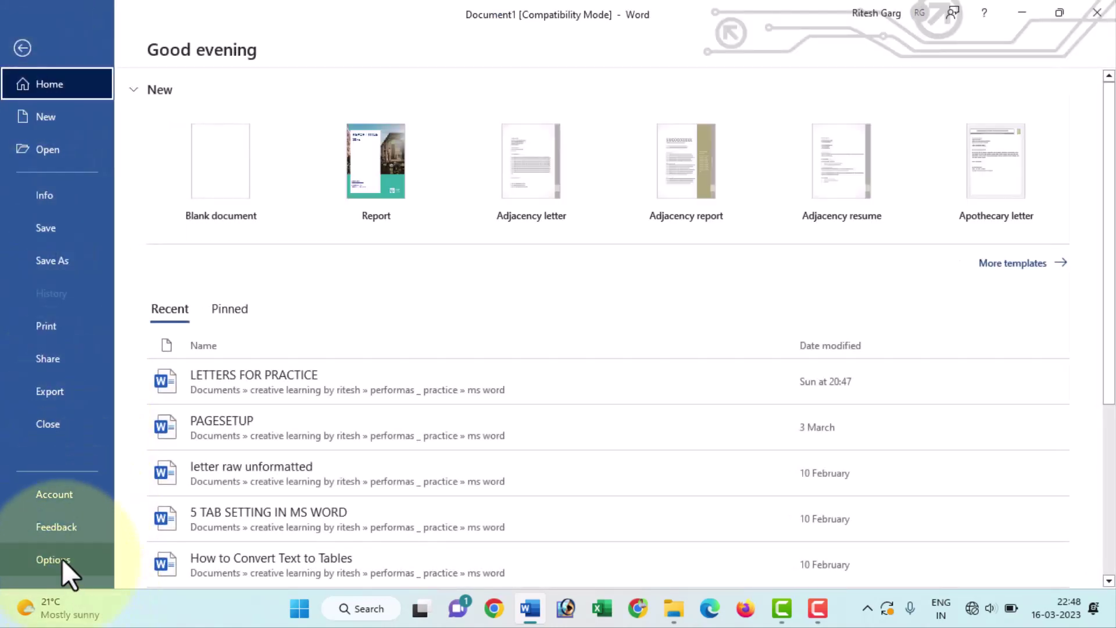
Step: Re-enable 'Show vertical ruler in Print Layout view' in Options > Advanced > Display
{"action": "left_click", "coordinate": [63, 560]}
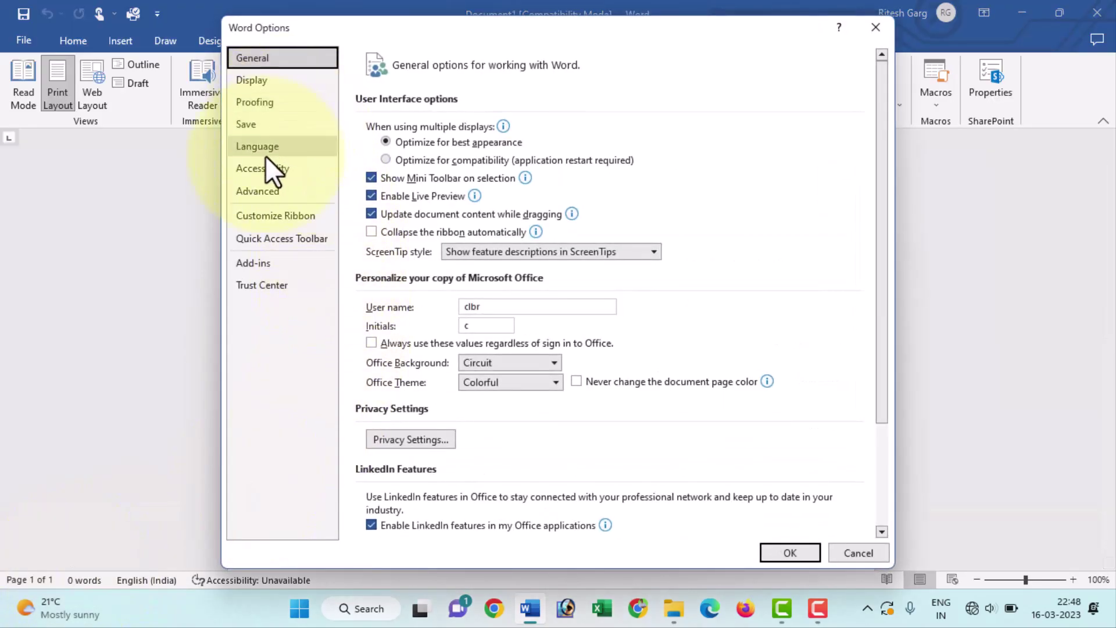
{"action": "left_click", "coordinate": [267, 192]}
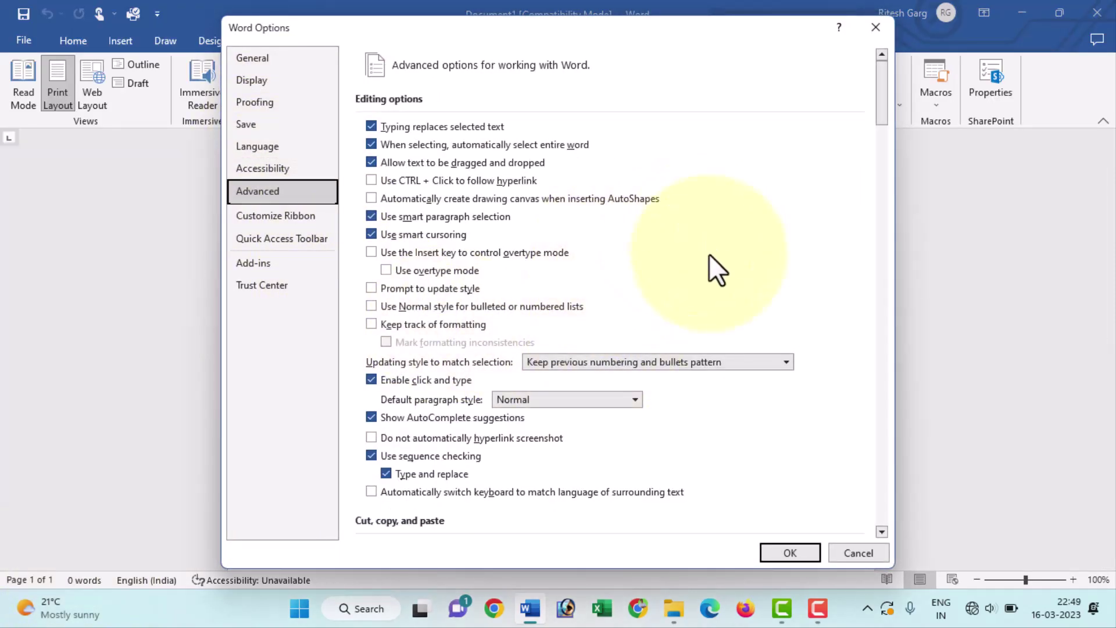
{"action": "scroll", "coordinate": [709, 254], "scroll_direction": "down", "scroll_amount": 5}
{"action": "scroll", "coordinate": [697, 302], "scroll_direction": "down", "scroll_amount": 7}
{"action": "scroll", "coordinate": [692, 313], "scroll_direction": "down", "scroll_amount": 5}
{"action": "scroll", "coordinate": [689, 321], "scroll_direction": "down", "scroll_amount": 4}
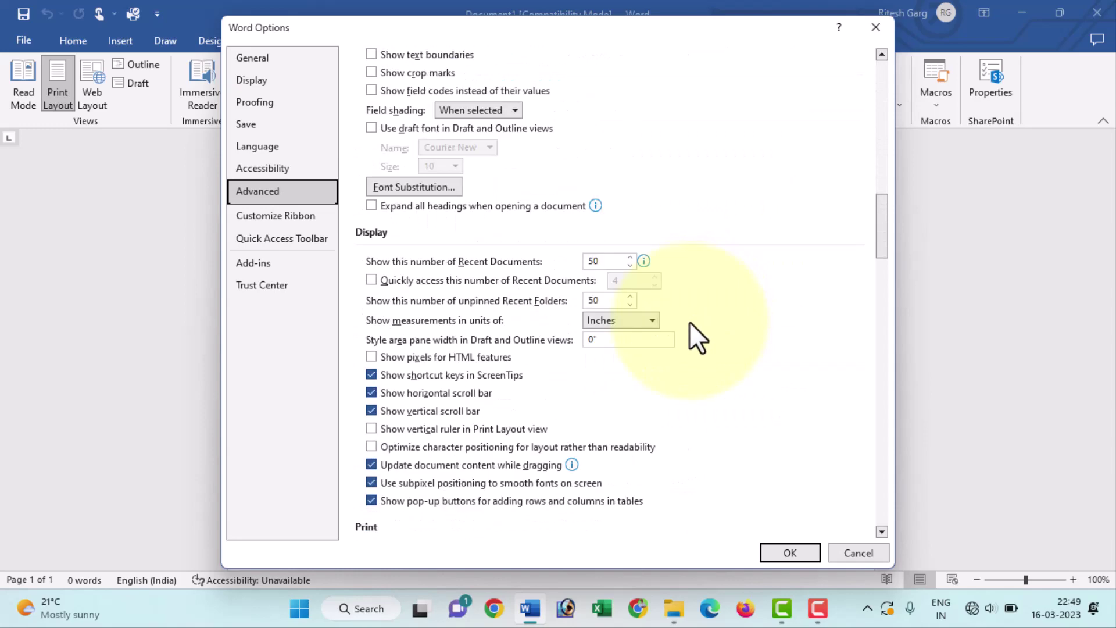
{"action": "scroll", "coordinate": [689, 322], "scroll_direction": "down", "scroll_amount": 2}
{"action": "scroll", "coordinate": [514, 379], "scroll_direction": "down", "scroll_amount": 4}
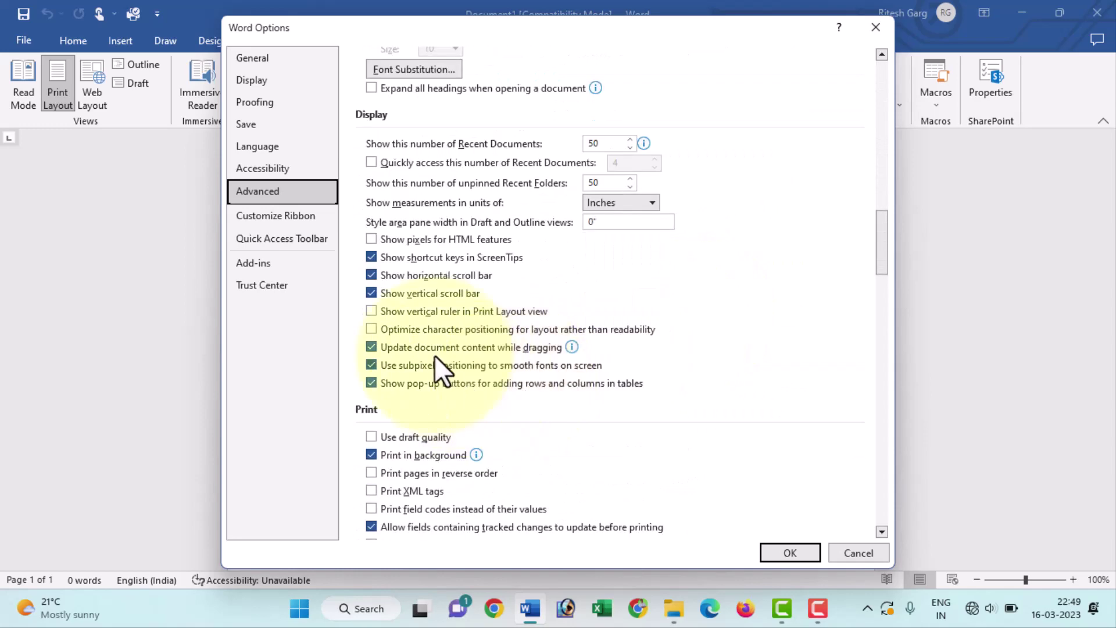
{"action": "left_click", "coordinate": [371, 311]}
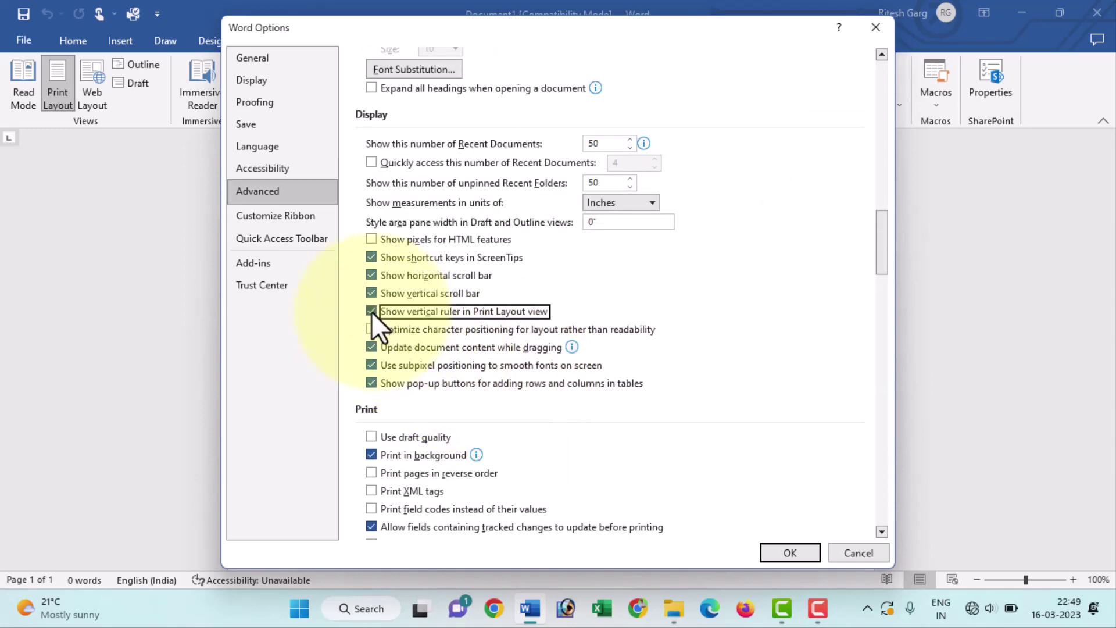
{"action": "left_click", "coordinate": [789, 553]}
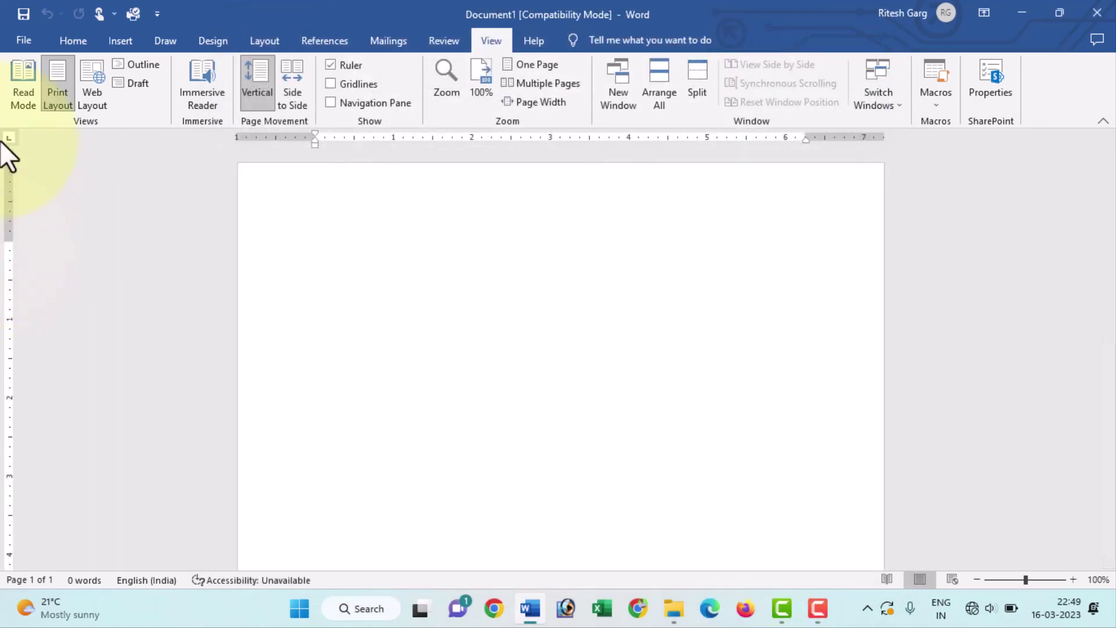